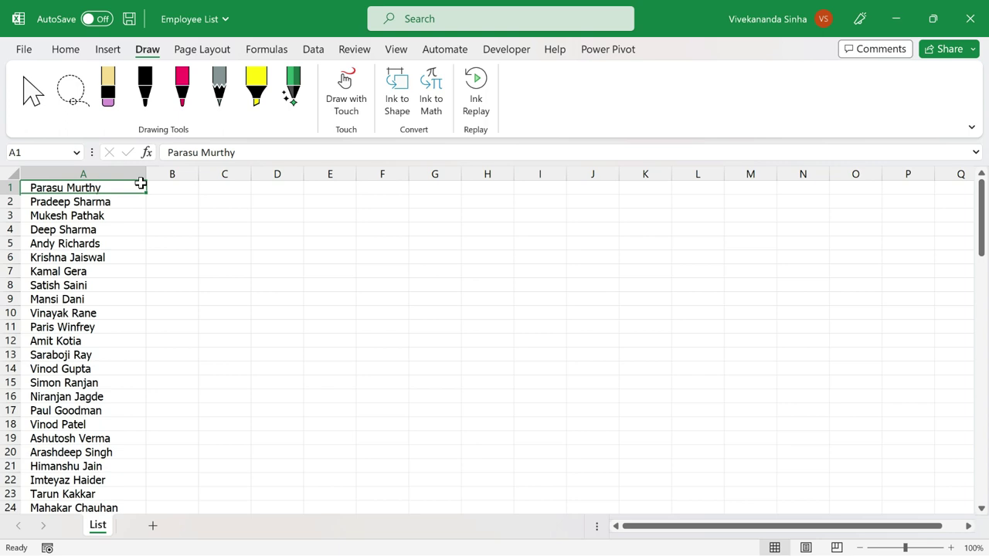
Widen column B, enter MKDIR with the first employee's quoted name in B1, and Flash Fill the column.
left_click(184, 186)
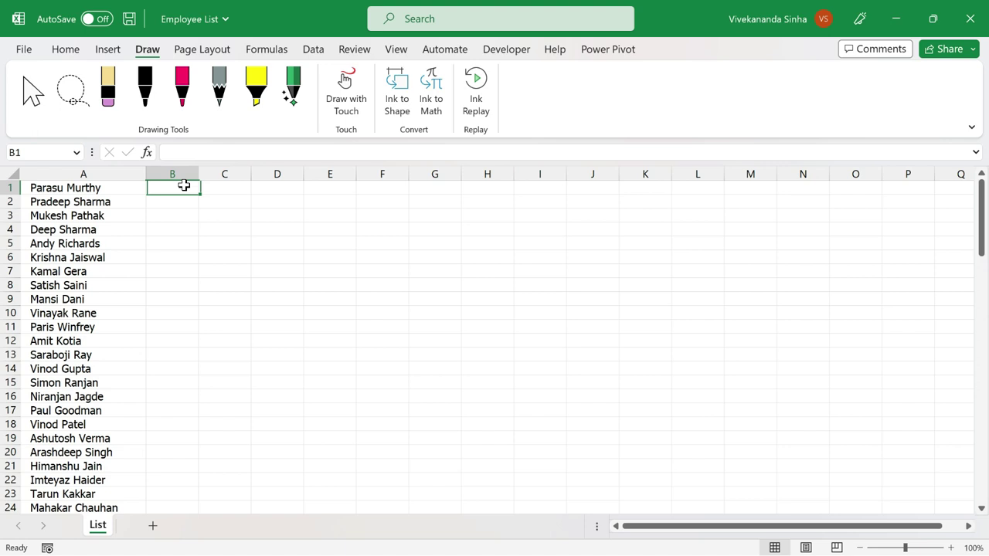
left_click_drag(199, 173, 314, 173)
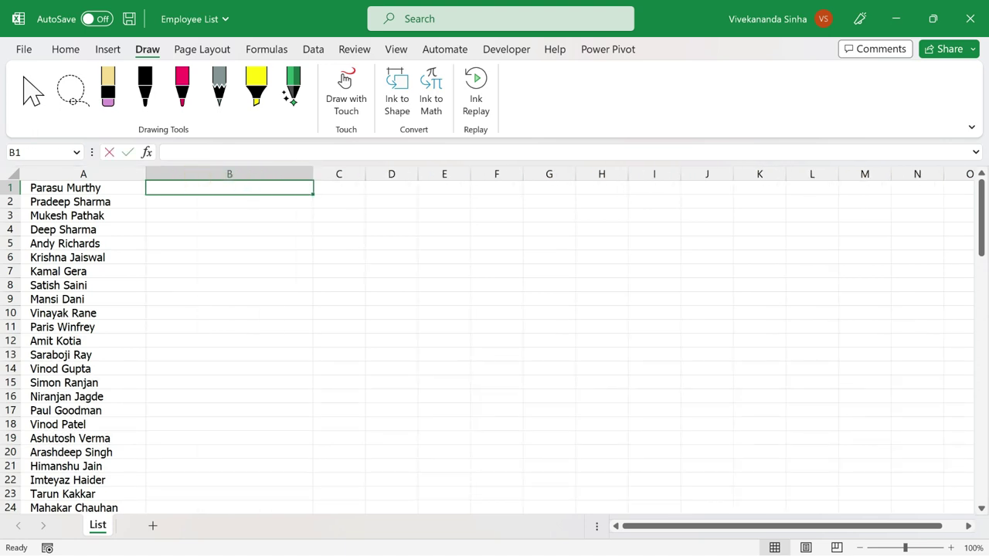
type("MKDIR")
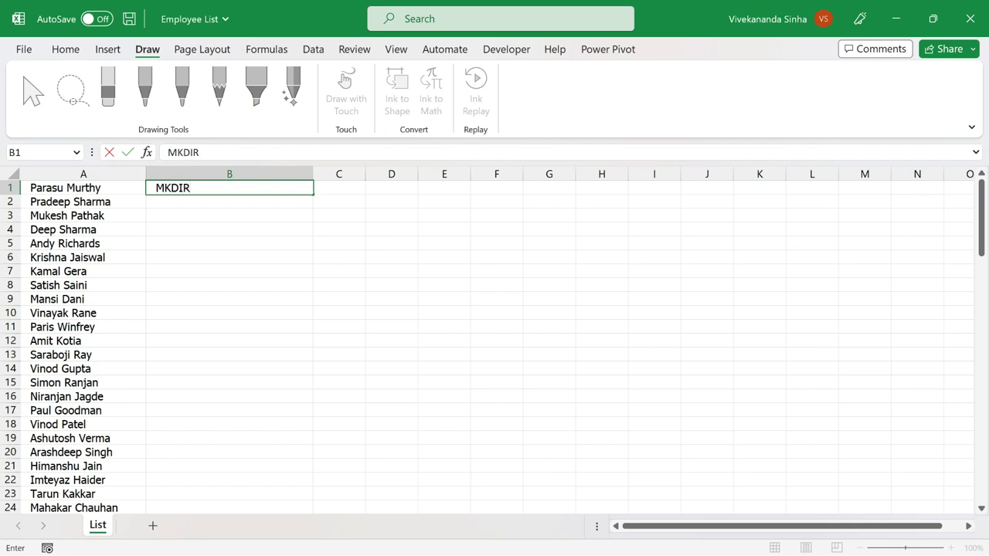
key("BackSpace")
key("BackSpace")
key("BackSpace")
key("BackSpace")
type("D")
key("BackSpace")
type("KDIR")
type("\"")
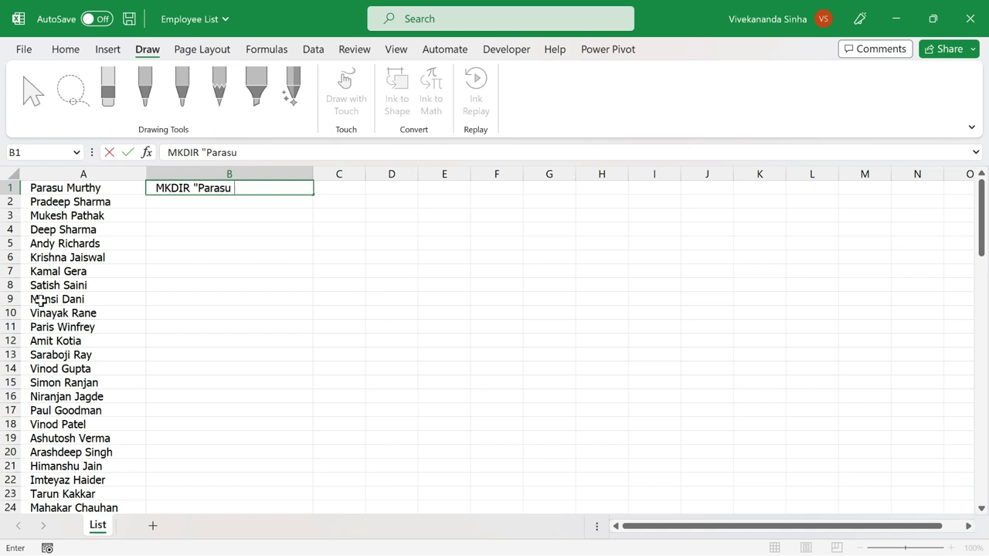
key("Return")
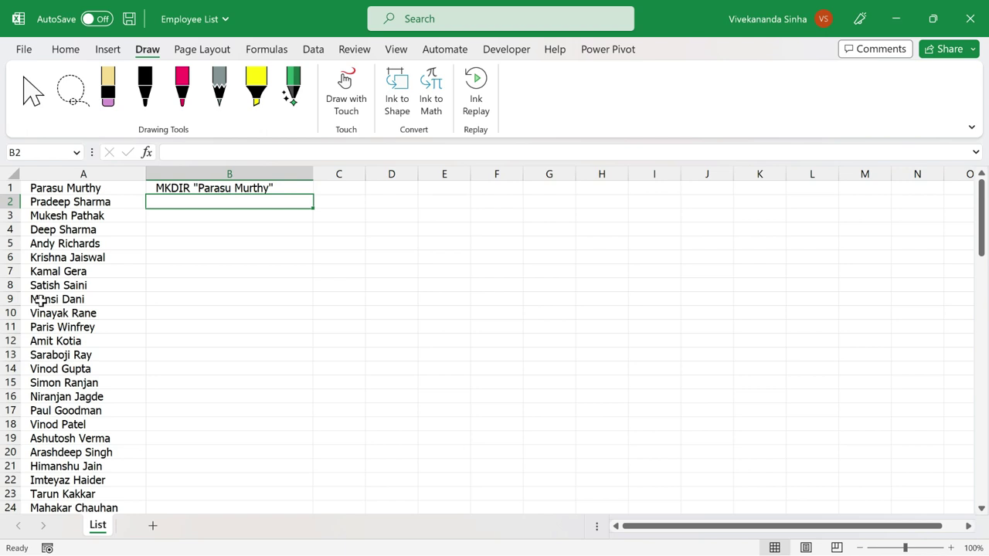
key("ctrl+e")
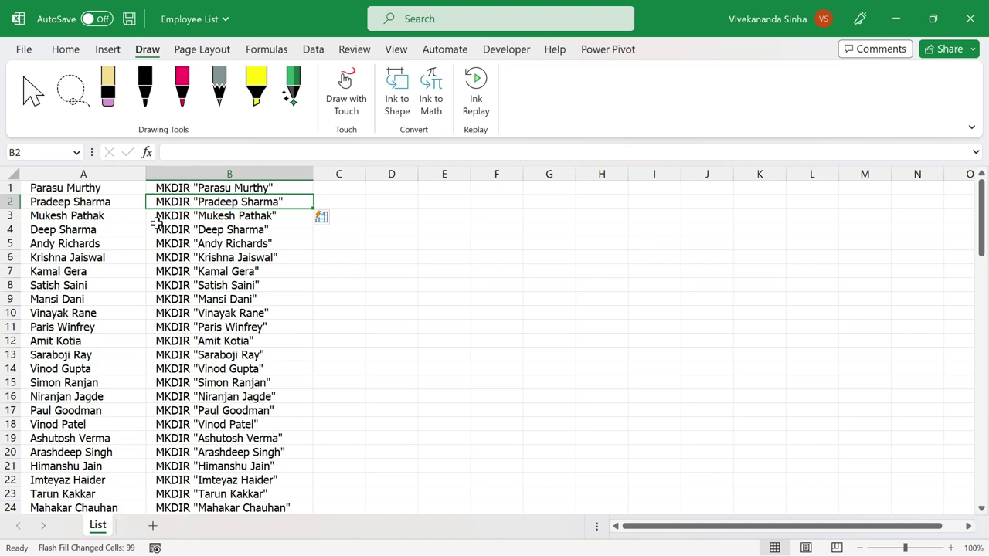
Copy all 100 MKDIR commands in B1:B100 and bring up the Windows Run prompt.
left_click(199, 188)
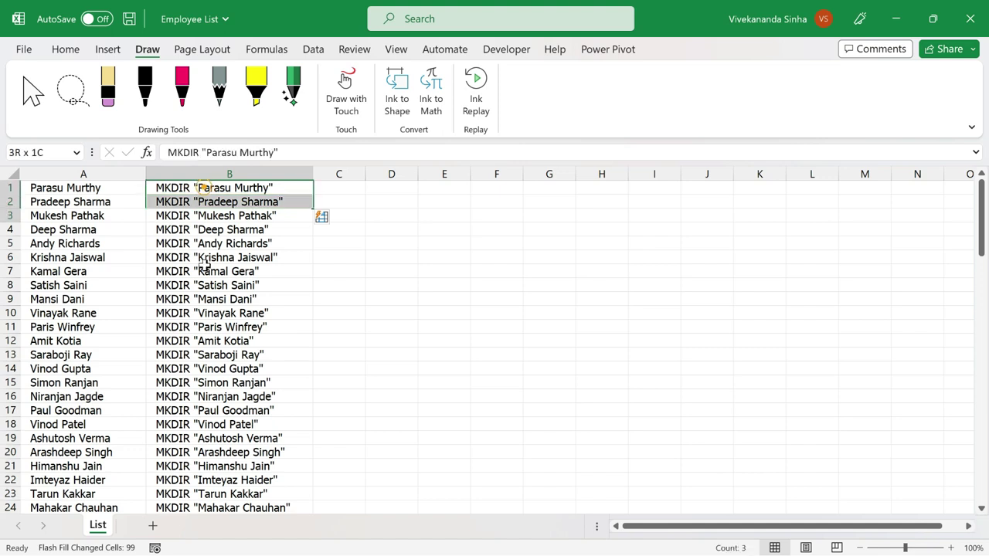
left_click(203, 344, "shift")
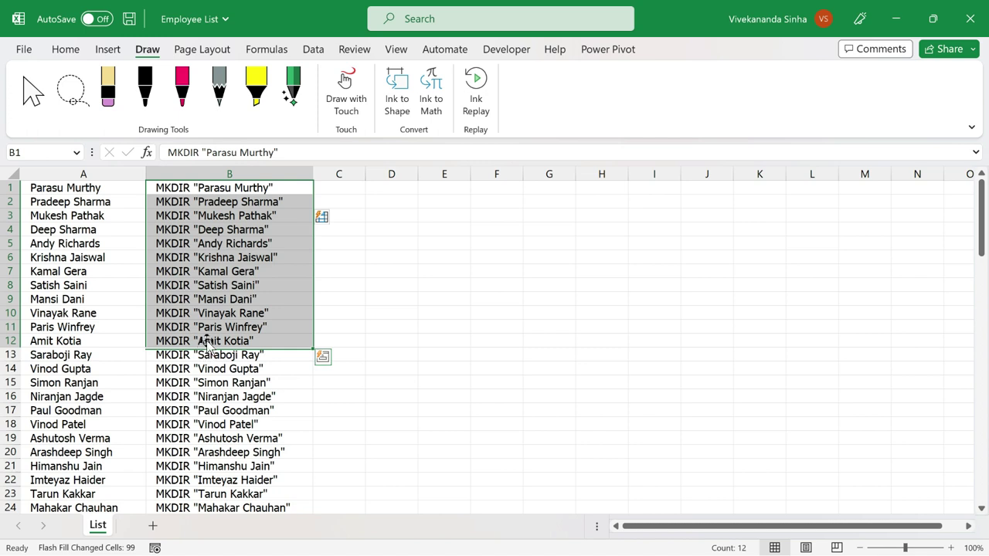
left_click(198, 187)
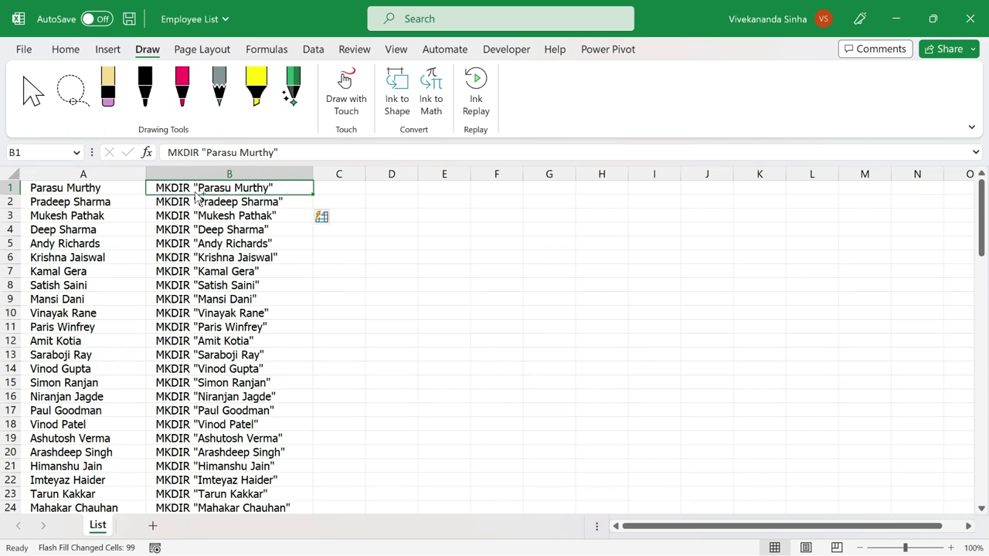
key("ctrl+shift+Down")
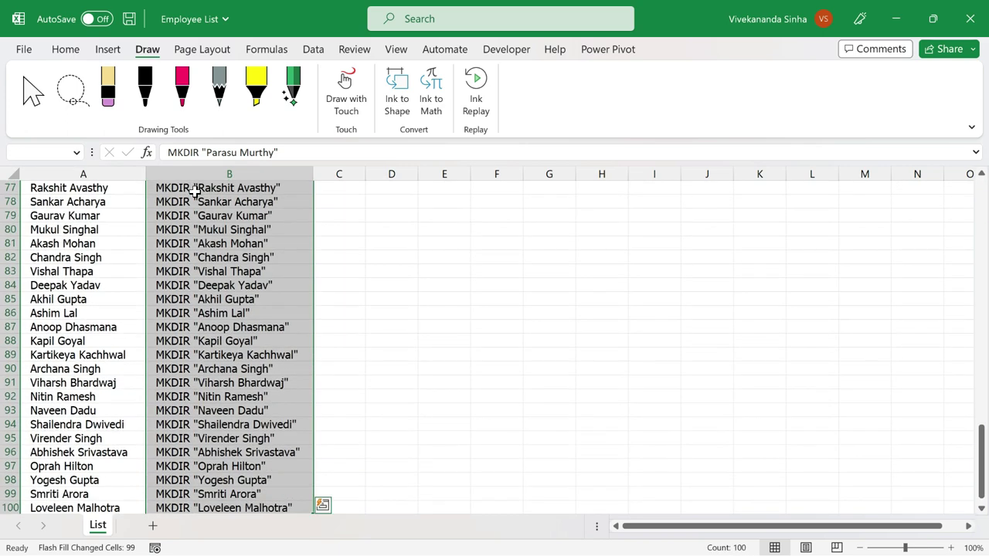
key("ctrl+c")
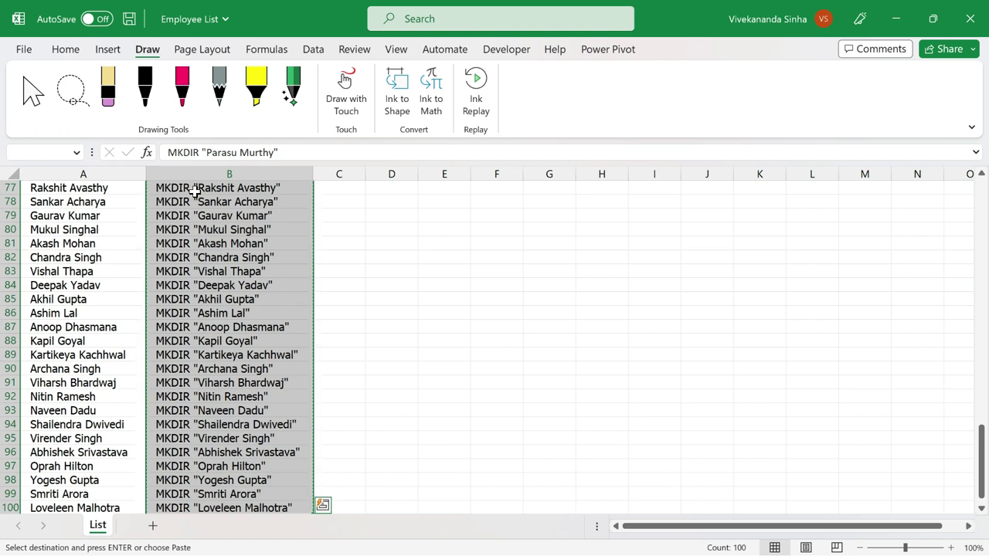
key("super+r")
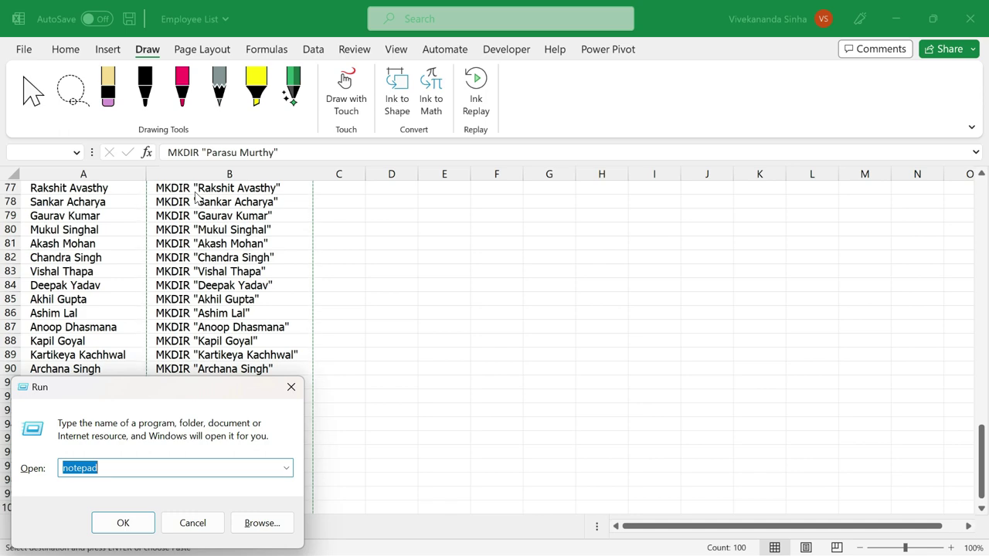
Launch Notepad and paste the 100 MKDIR commands into a new untitled document.
key("Return")
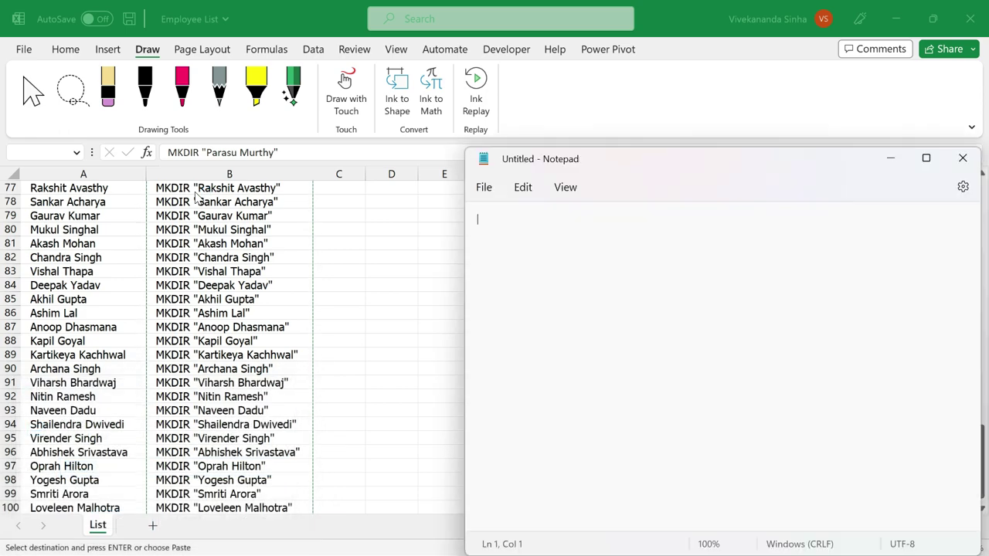
key("ctrl+v")
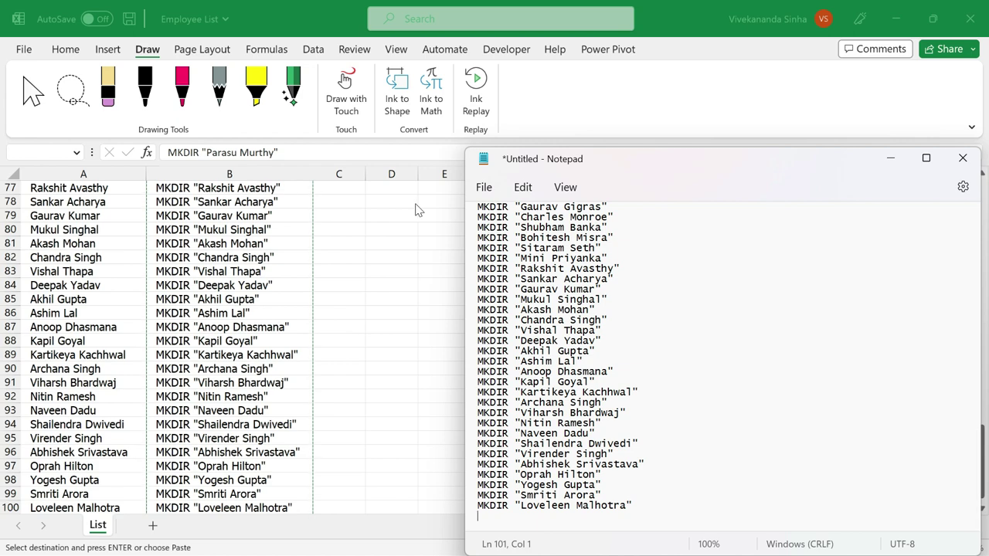
scroll(560, 364, "up", 6)
scroll(695, 348, "up", 15)
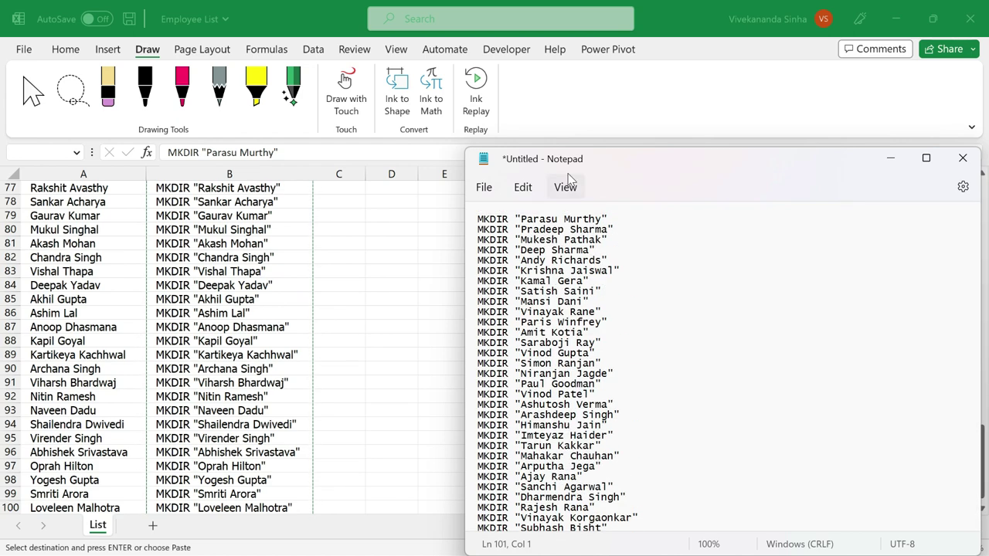
left_click_drag(541, 160, 354, 117)
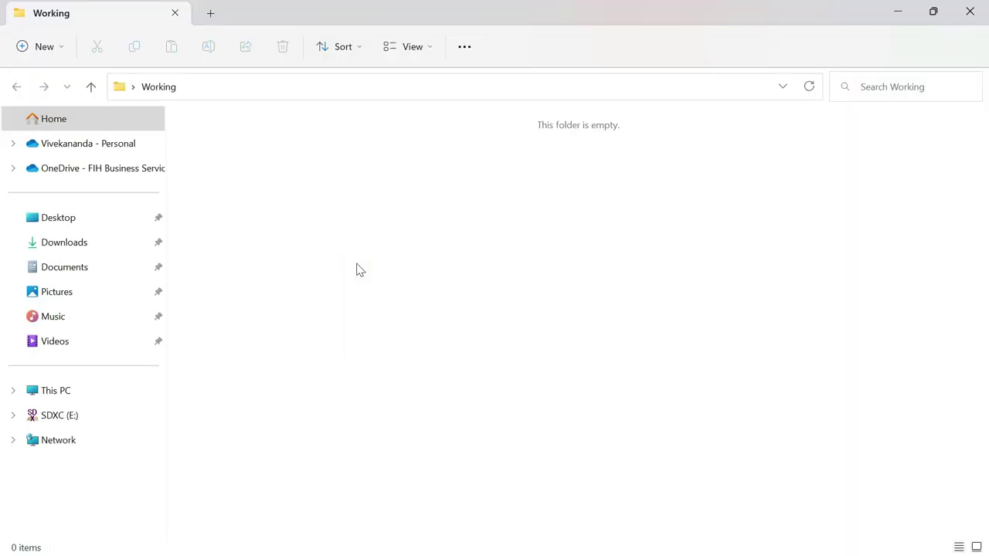
Check the Working folder's full path in File Explorer, then switch back to Notepad.
left_click(325, 88)
left_click(321, 213)
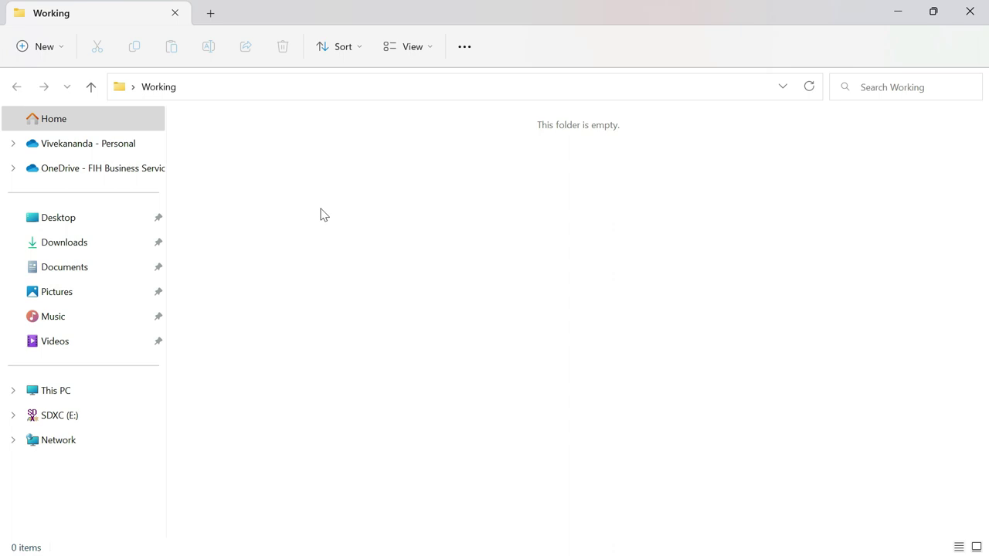
key("alt+Tab")
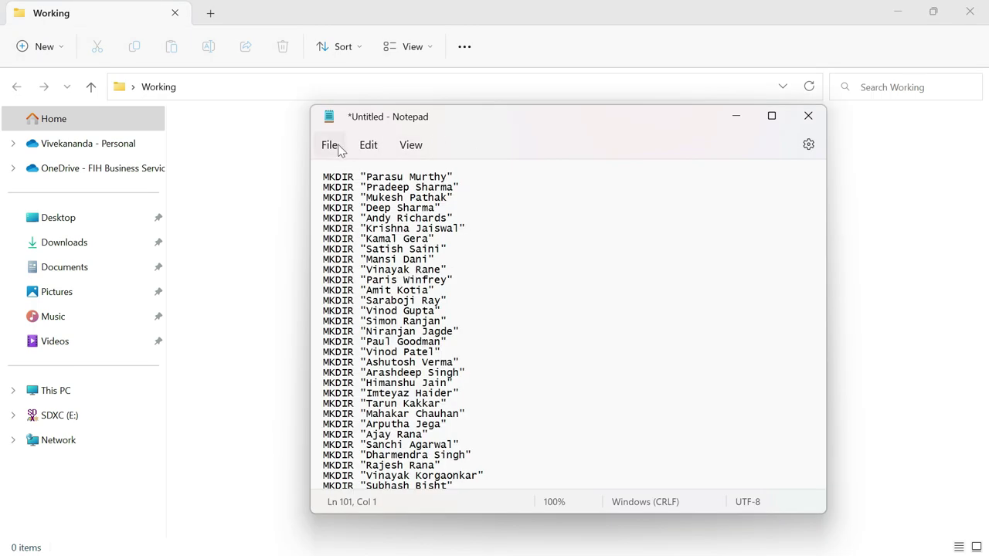
Save the Notepad command list as Create Folders.bat in the Working folder.
left_click(332, 145)
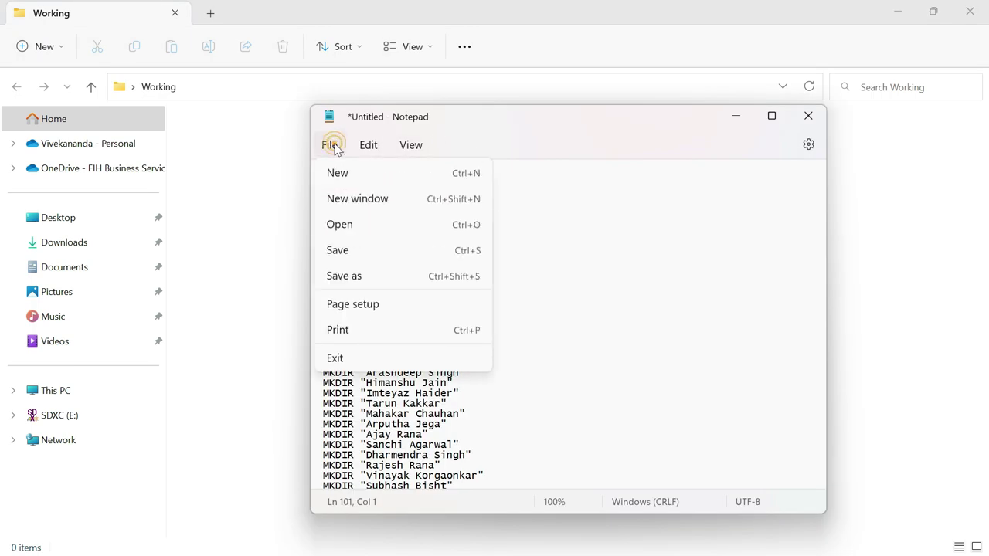
left_click(345, 272)
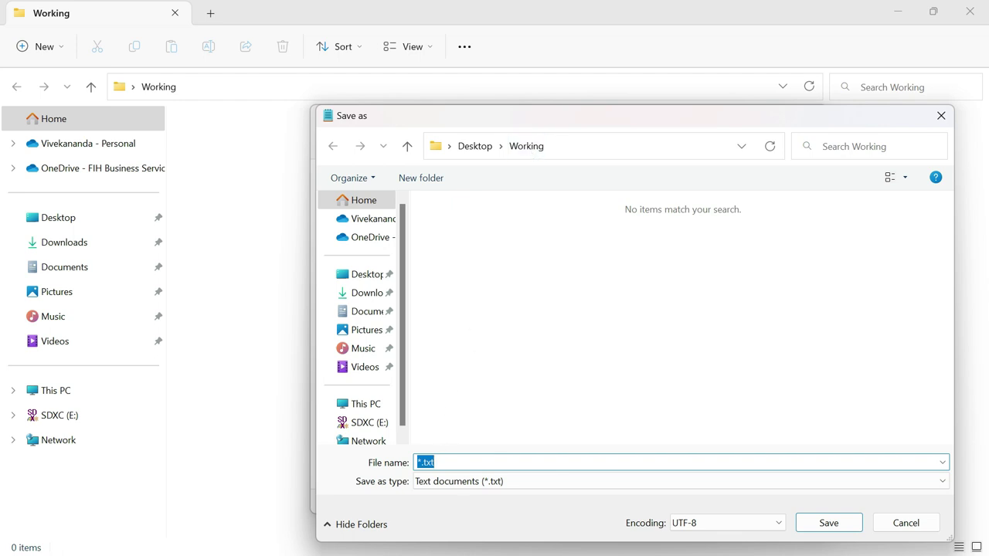
type("Crea")
key("BackSpace")
key("BackSpace")
key("BackSpace")
key("BackSpace")
type("Create Folders.bat")
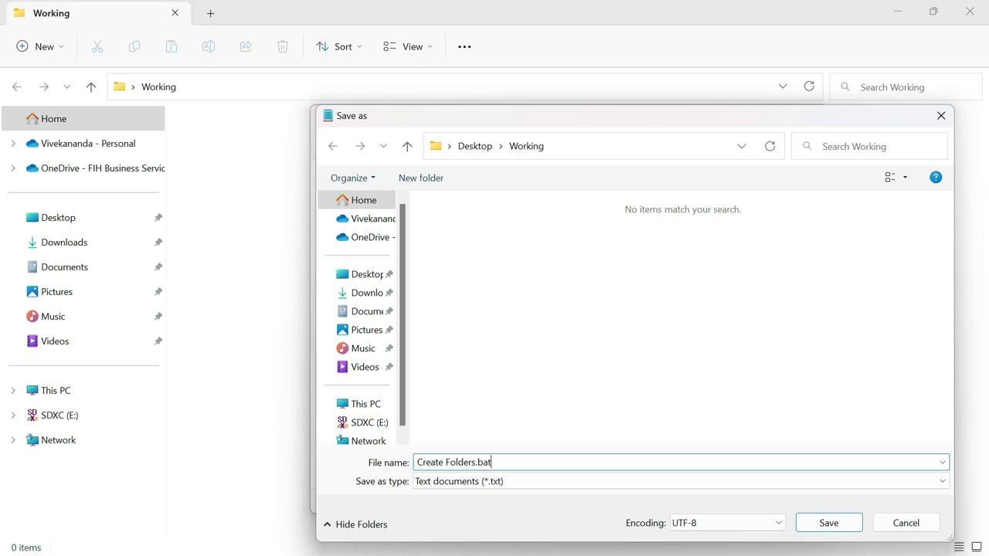
left_click(821, 529)
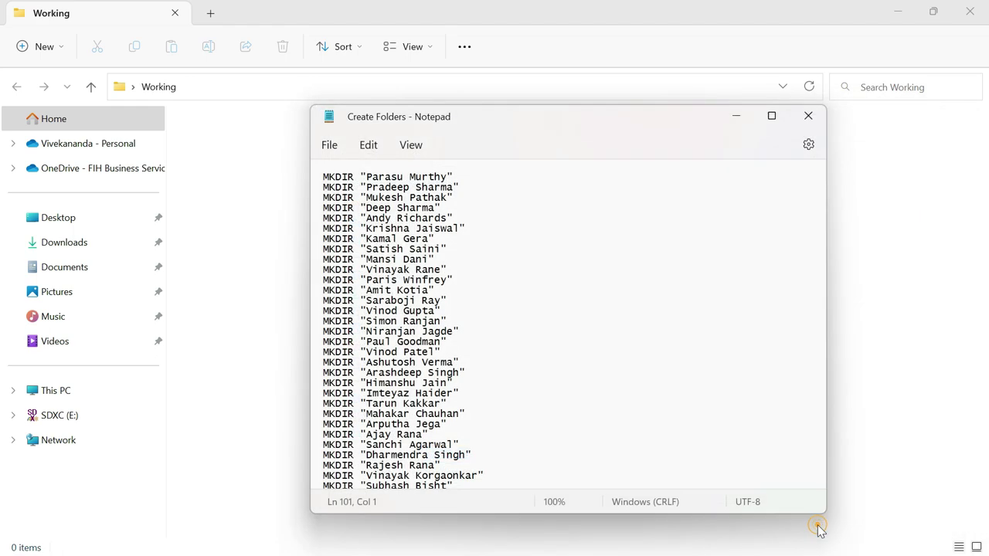
Close Notepad and run Create Folders.bat to make the employee folders.
left_click(809, 118)
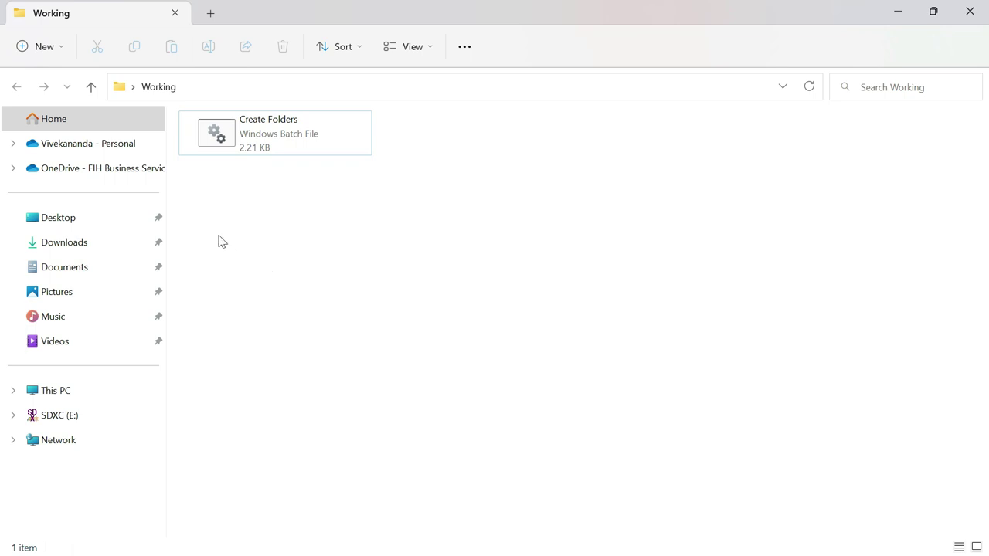
double_click(216, 140)
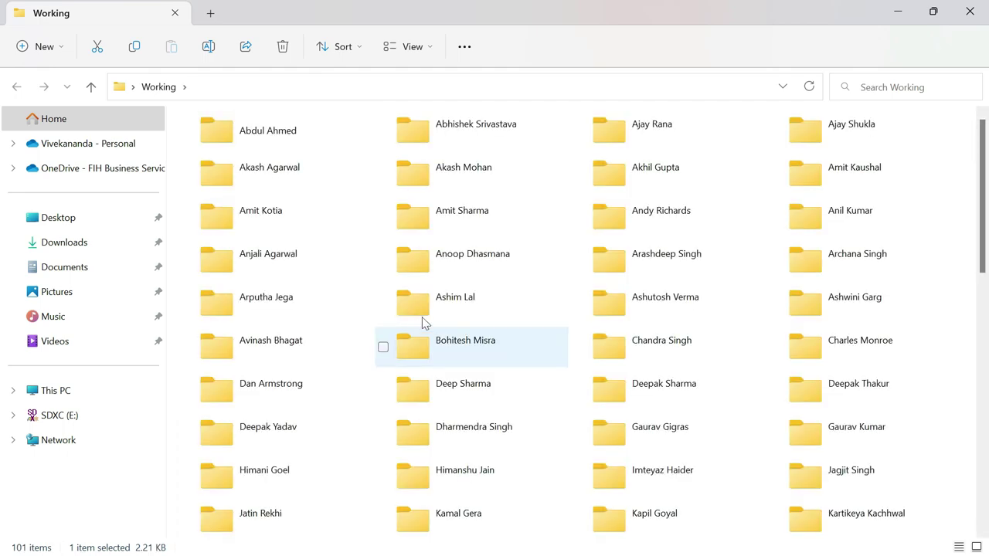
Scroll through the Working folder to check the new employee-named folders.
scroll(366, 326, "down", 2)
scroll(366, 325, "down", 8)
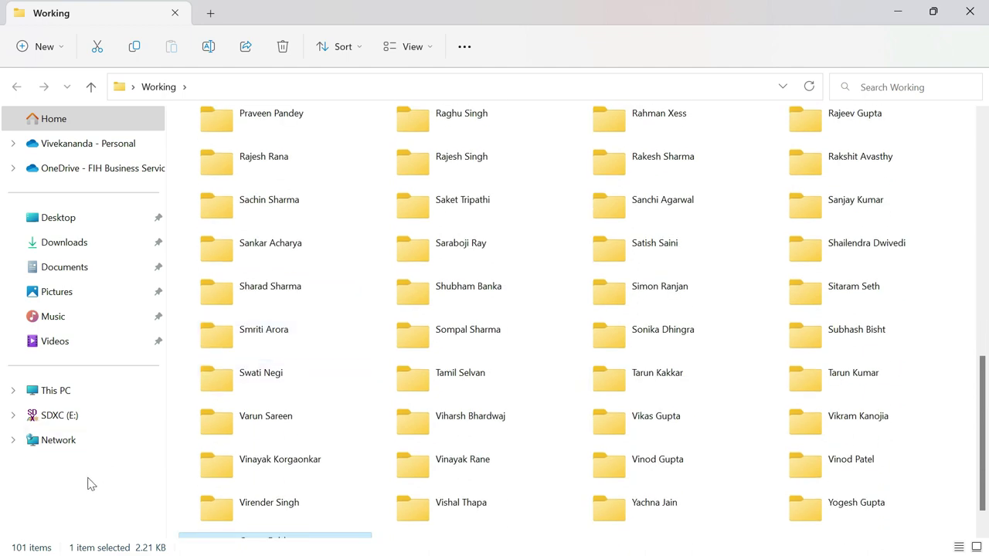
scroll(473, 384, "down", 1)
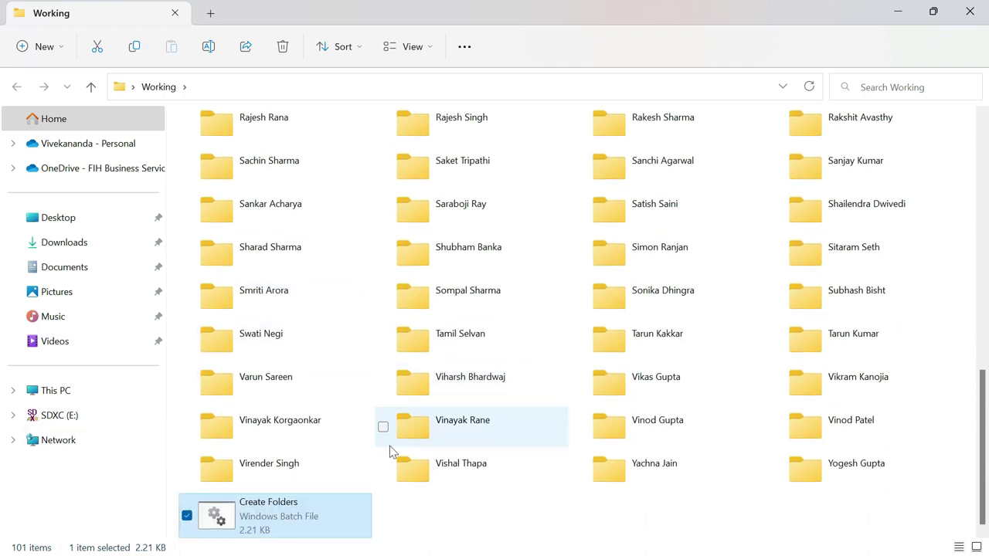
scroll(479, 260, "up", 1)
scroll(479, 260, "up", 10)
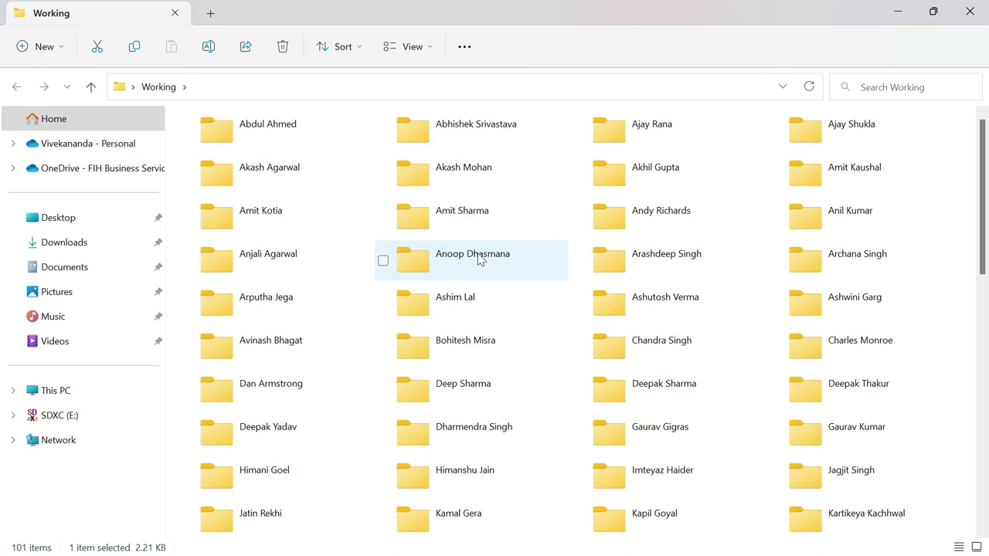
scroll(479, 259, "down", 5)
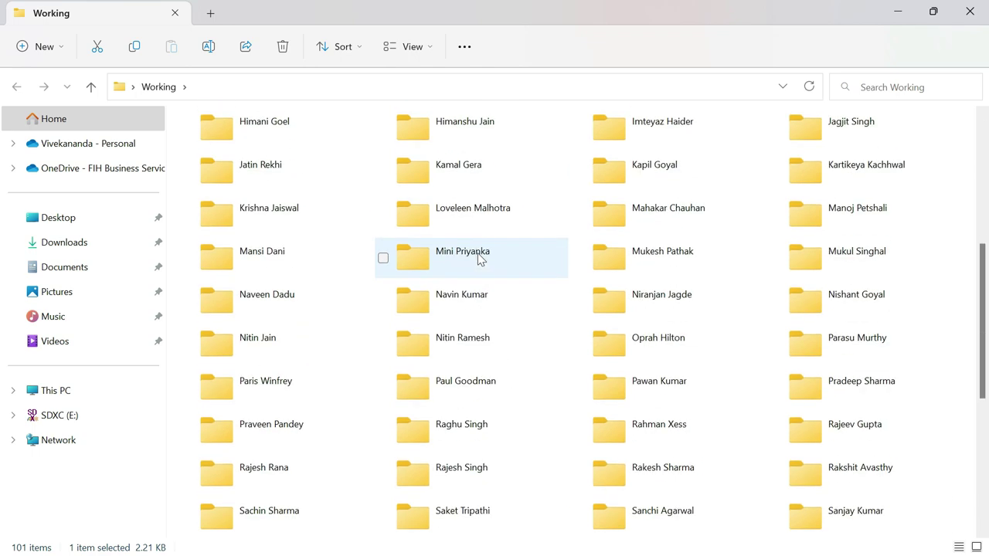
scroll(479, 260, "down", 4)
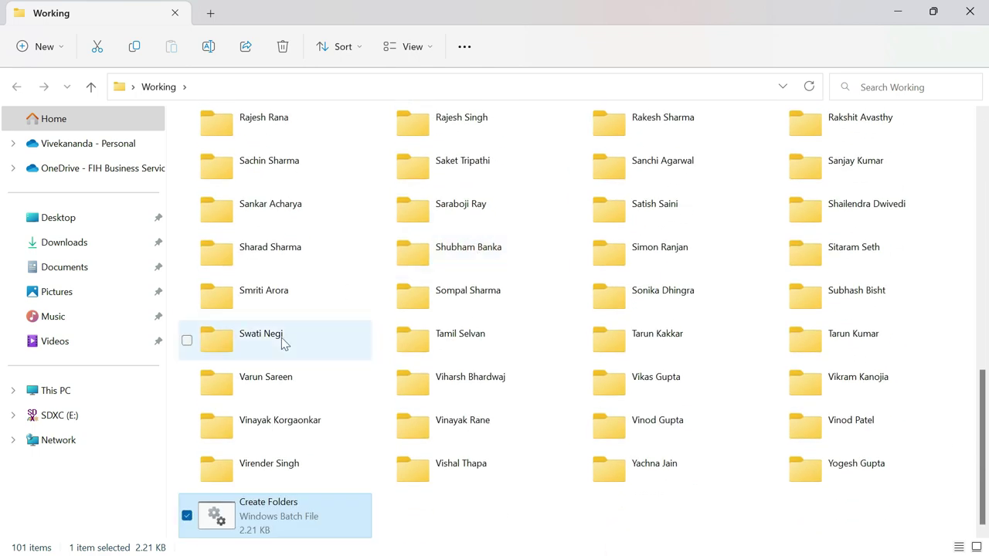
mouse_move(215, 515)
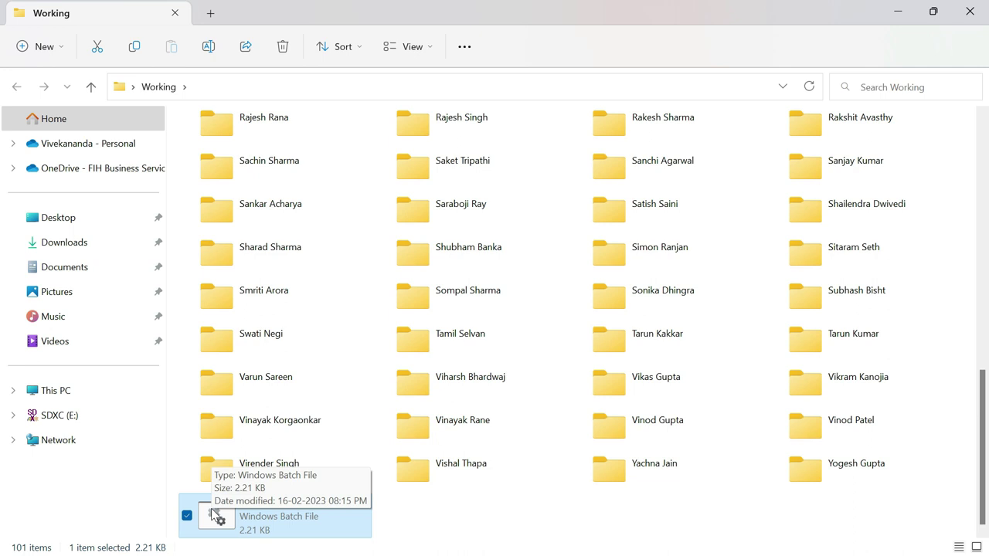
Review Create Folders.bat's MKDIR lines in Notepad, close it, and run the batch file again.
right_click(215, 515)
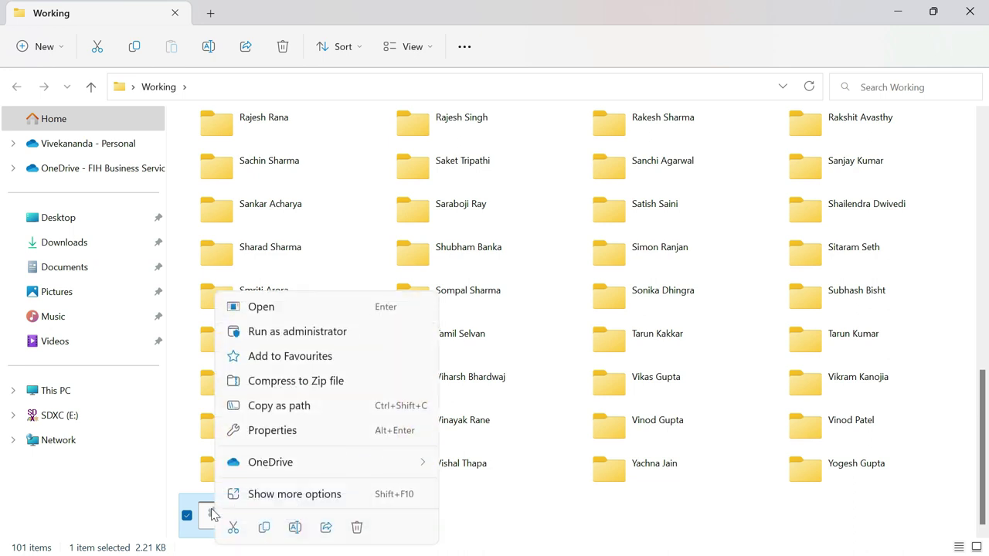
left_click(292, 495)
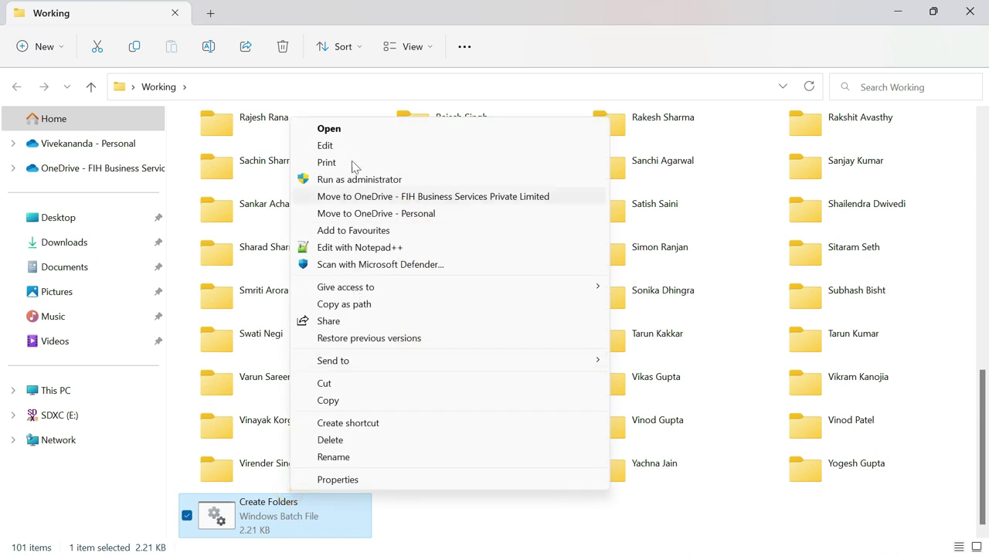
left_click(330, 148)
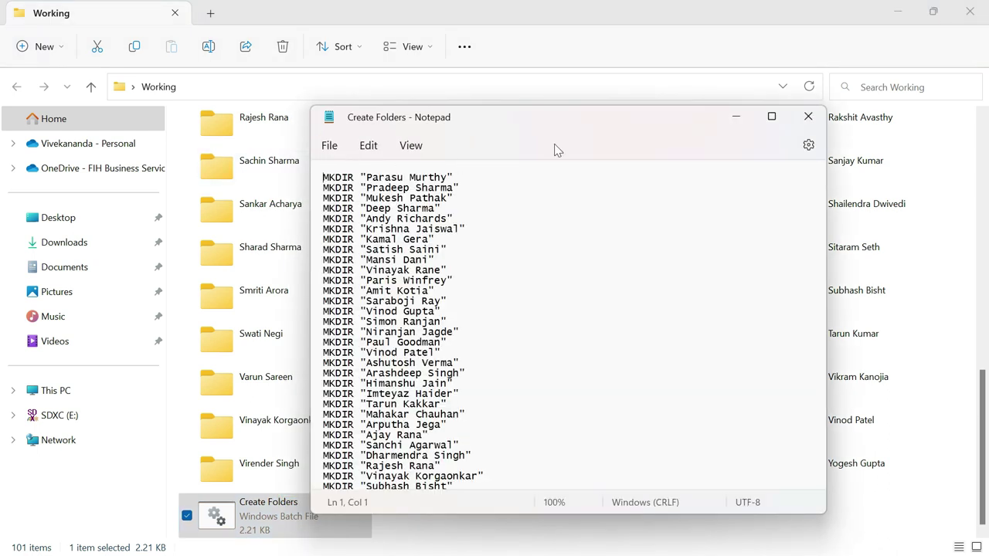
left_click(582, 270)
left_click(807, 118)
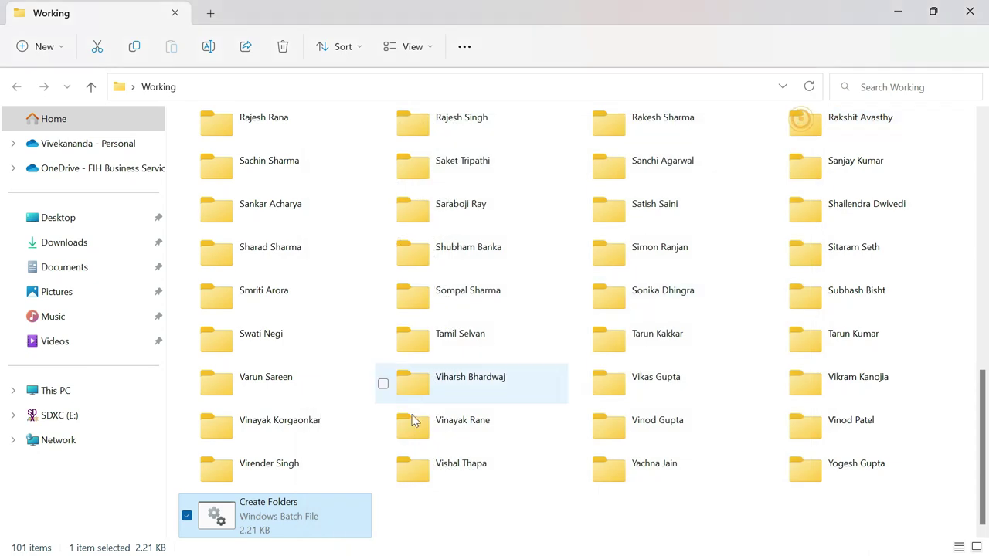
double_click(217, 521)
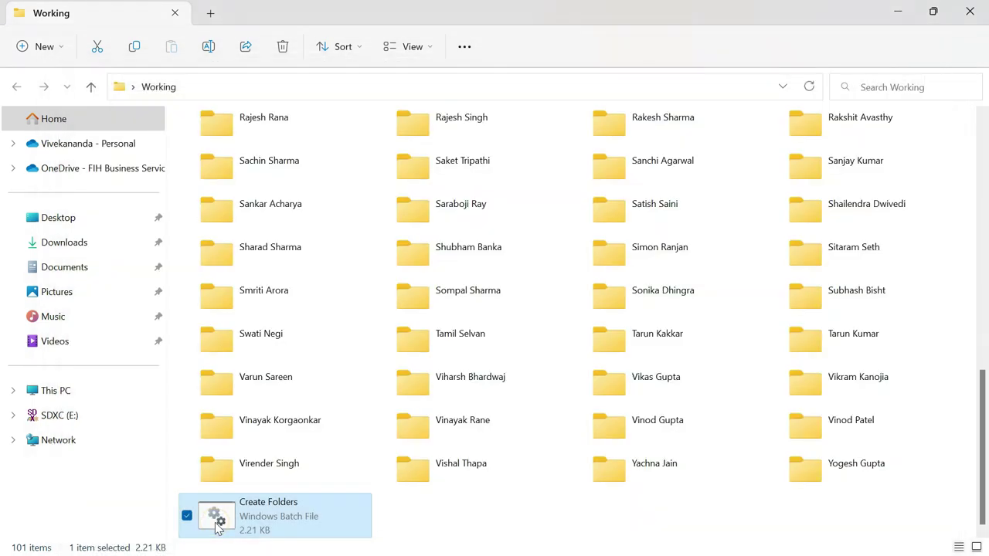
scroll(551, 342, "up", 10)
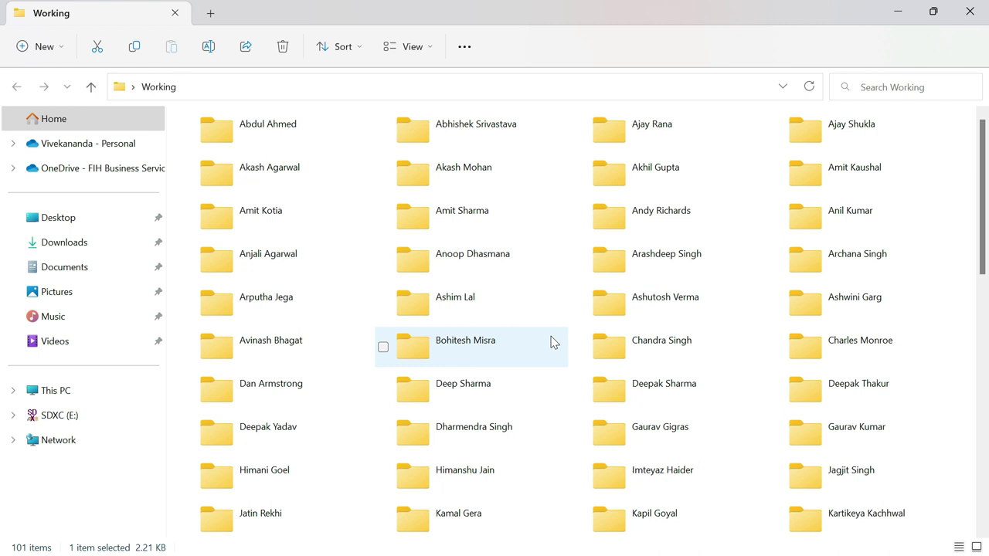